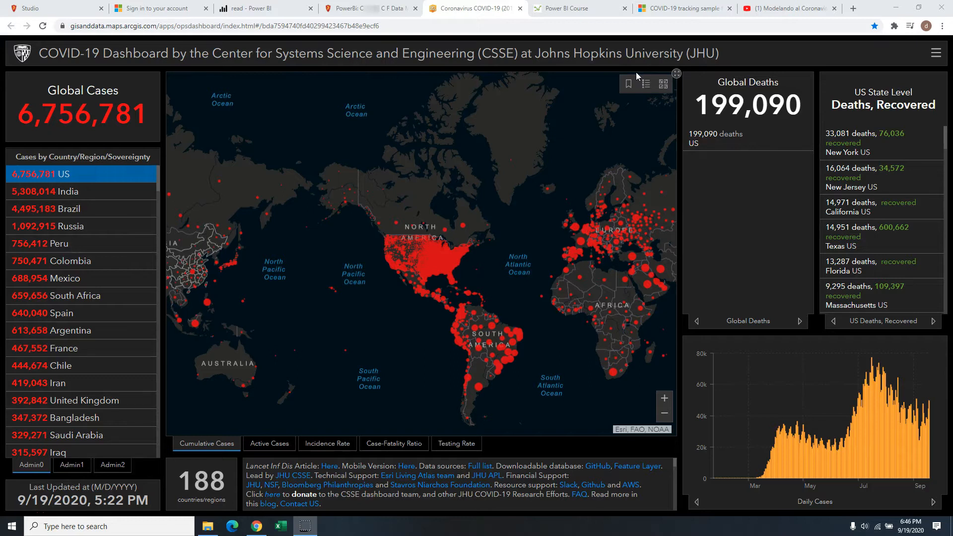
Open the powerbi.com website in a new browser tab
key("ctrl+t")
left_click(207, 26)
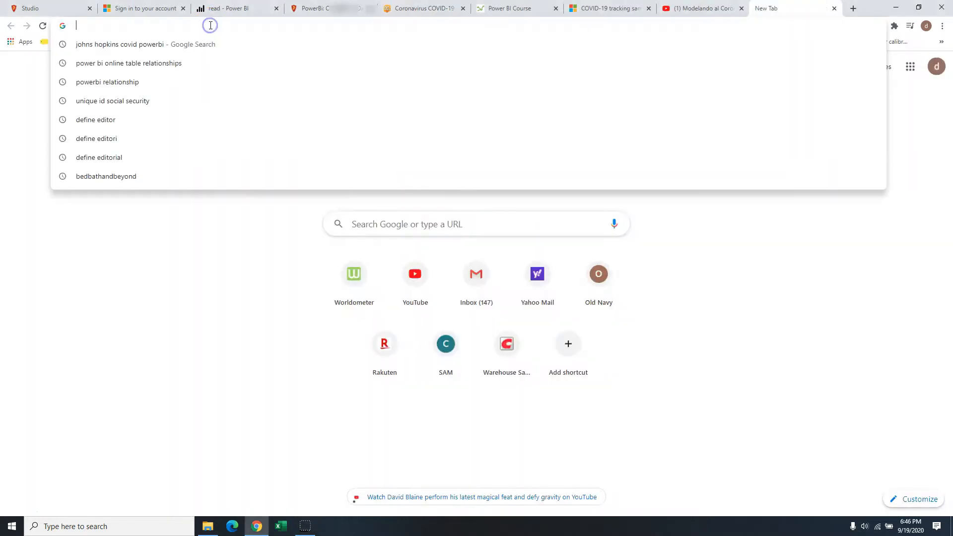
type("powerbi")
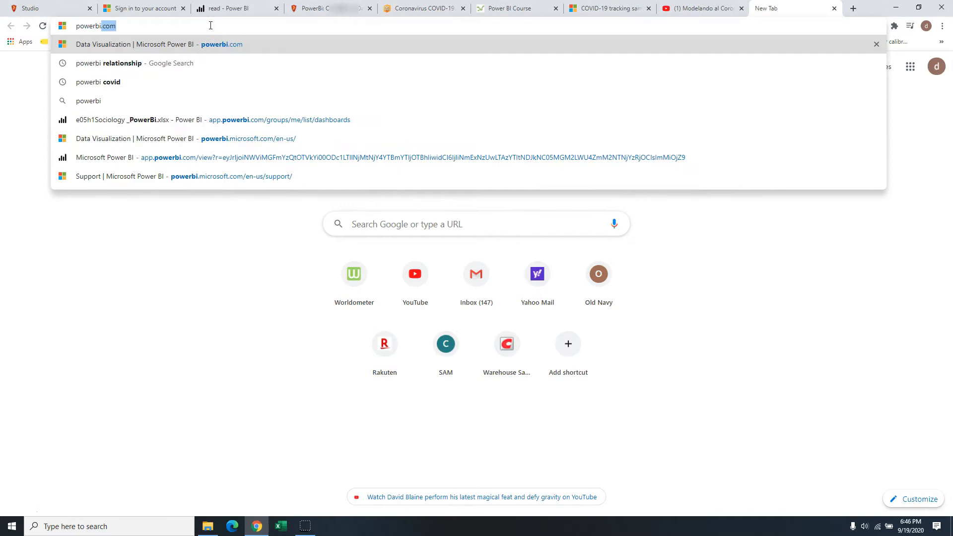
key("Return")
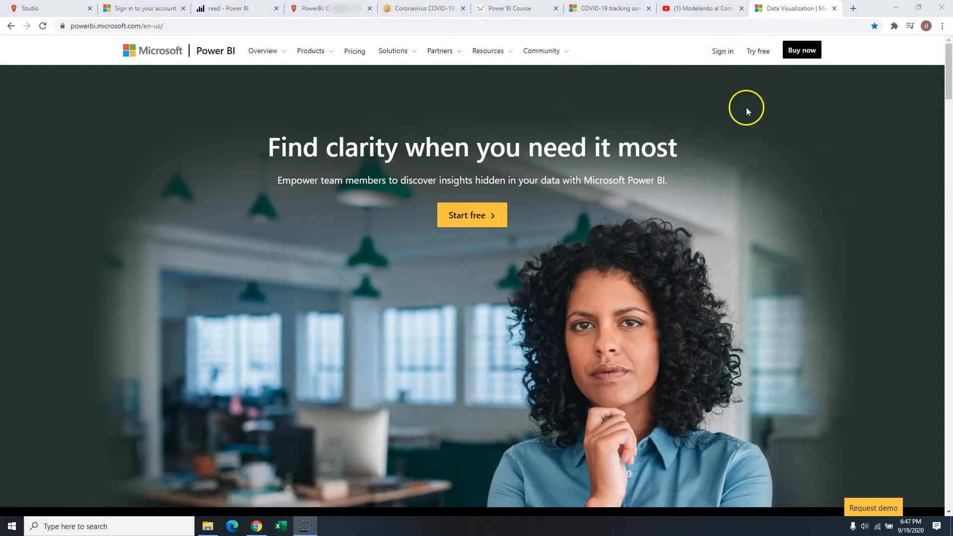
Search the Power BI web page for the text "desk"
left_click(757, 265)
key("ctrl+f")
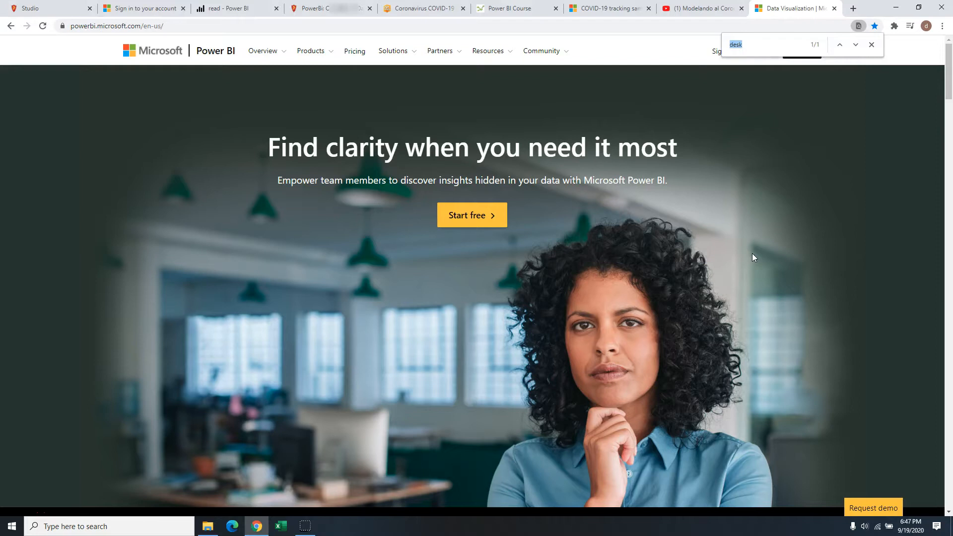
key("Return")
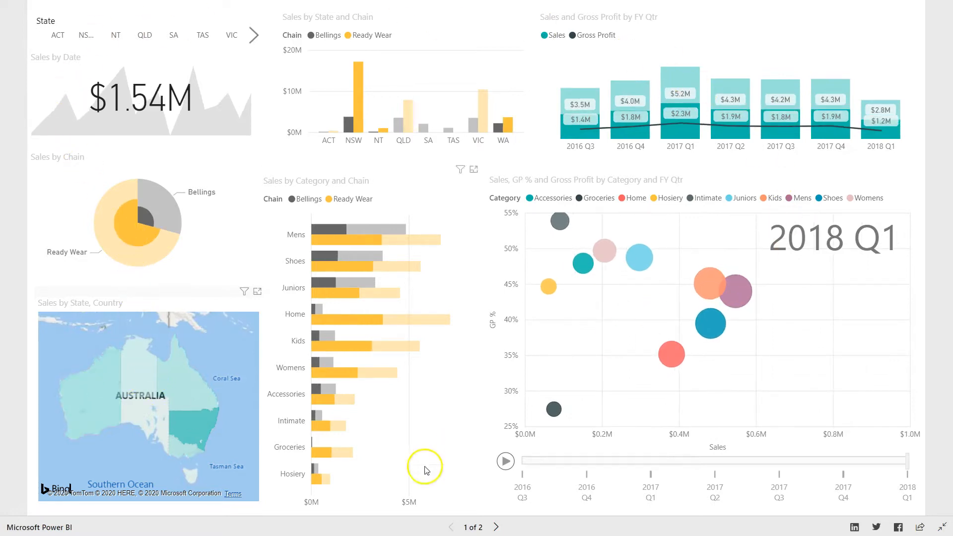
Play and pause the quarterly animation of the Sales, GP % and Gross Profit bubble chart, and go to the sample report's second page
left_click(506, 461)
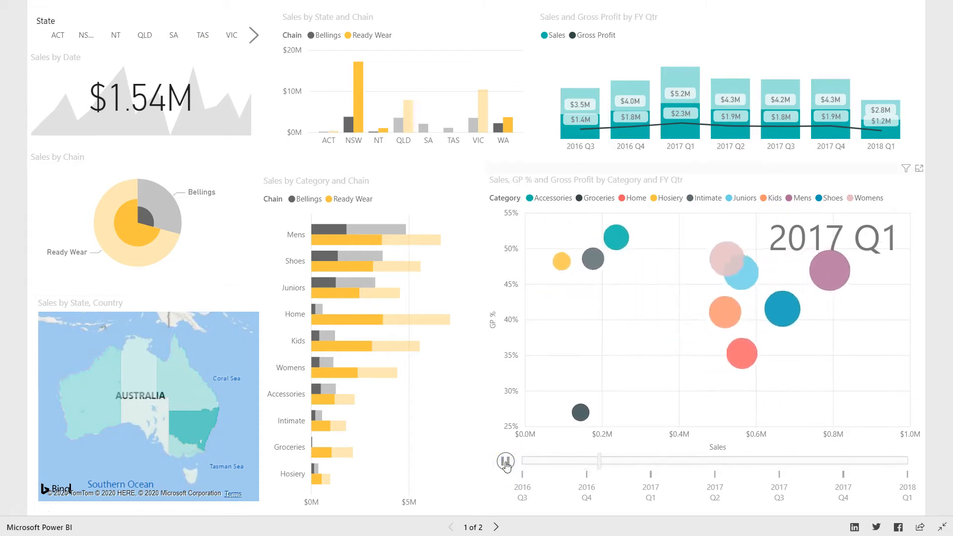
left_click(506, 462)
left_click(496, 527)
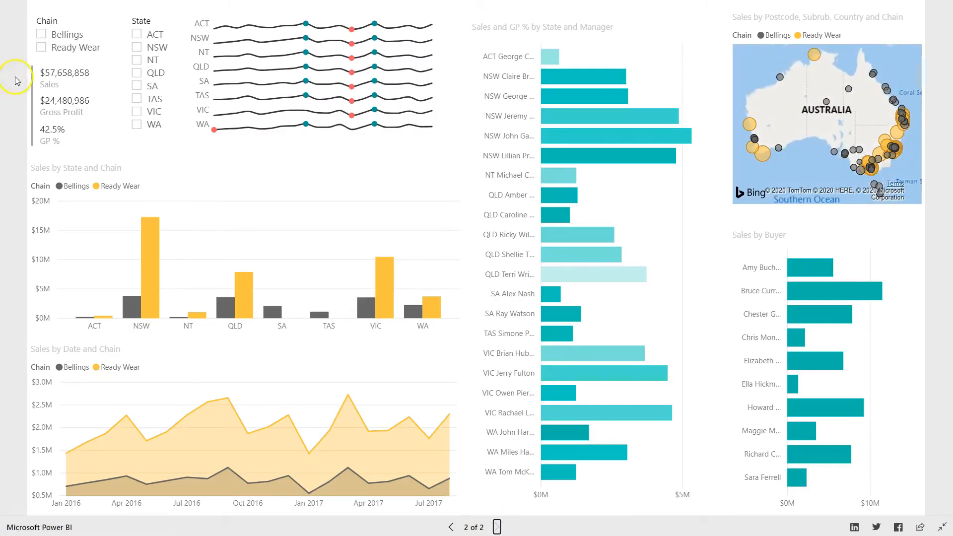
Filter the sample report to the Bellings chain, view the Chain slicer in focus mode, and return to the report's first page
left_click(41, 34)
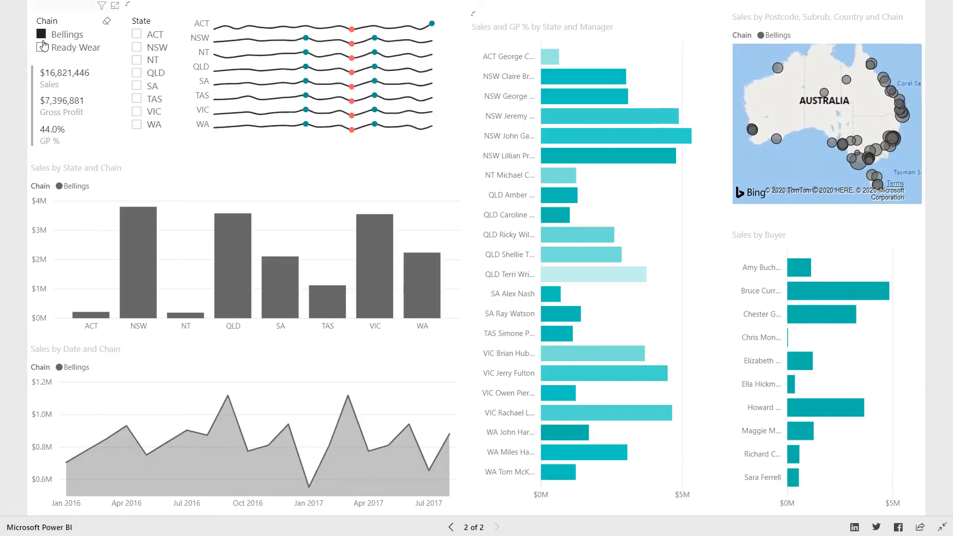
left_click(116, 6)
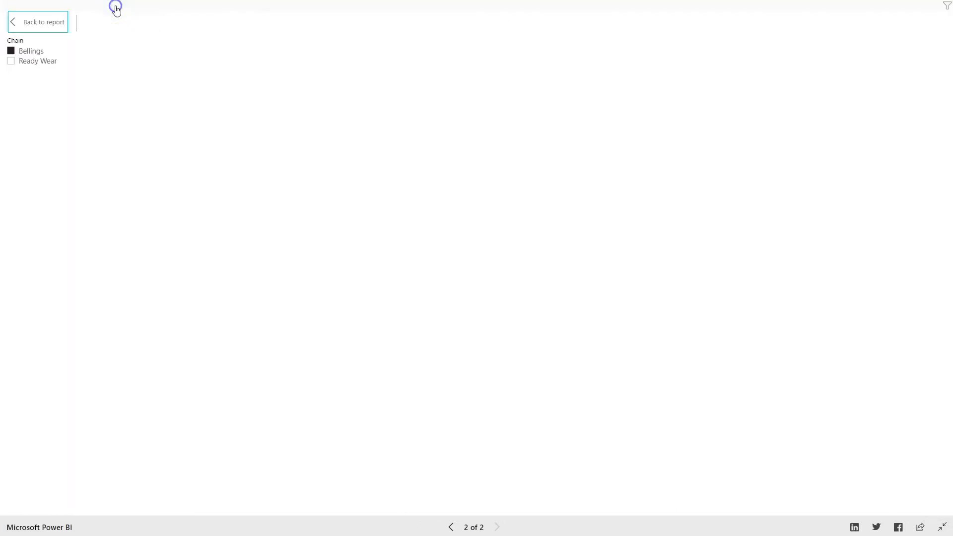
left_click(12, 22)
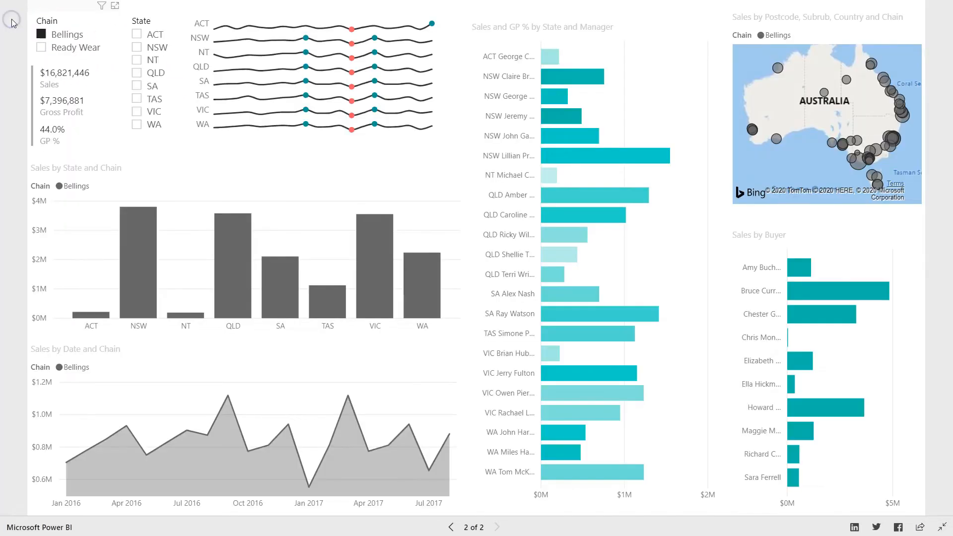
left_click(450, 527)
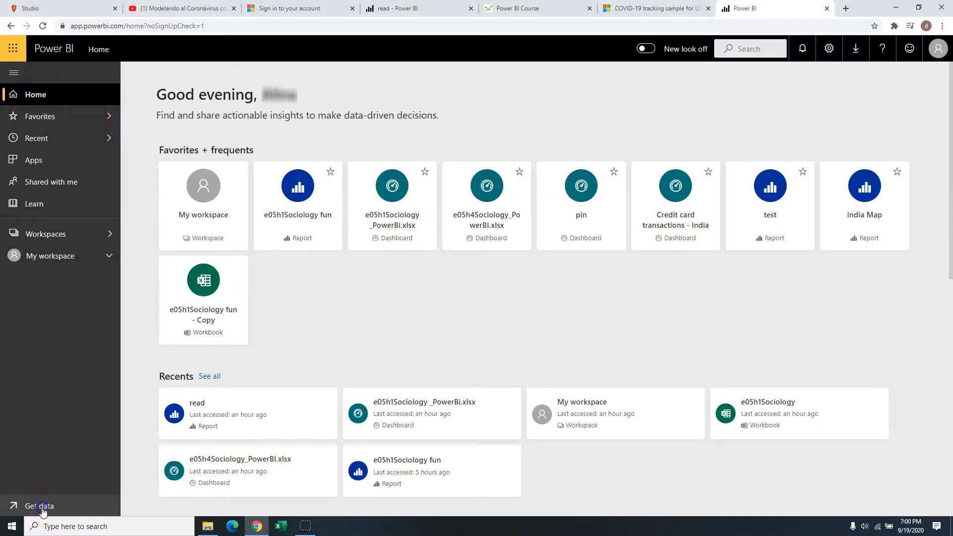
Try to import the Excel data of the local workbook e05h1Sociology.xlsx into the Power BI workspace
left_click(43, 511)
left_click(581, 340)
left_click(278, 217)
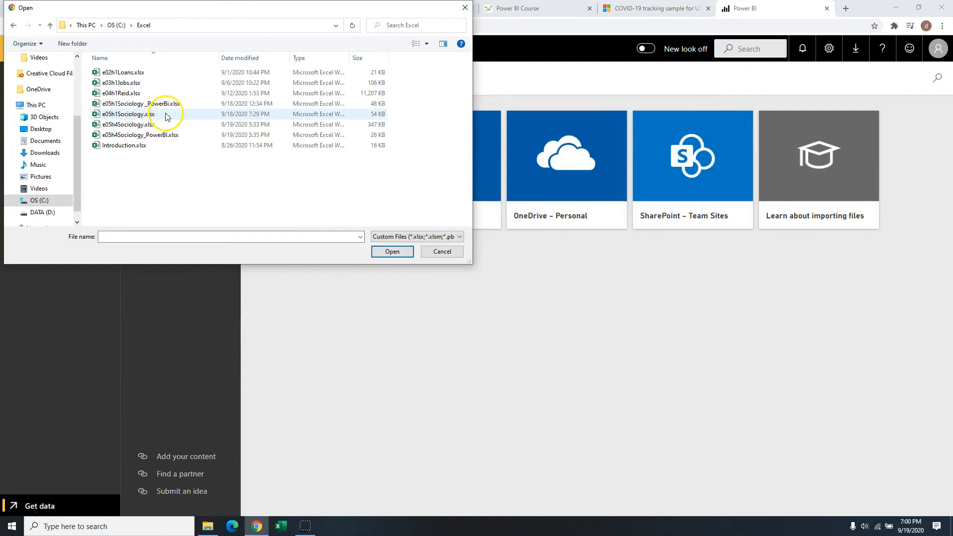
left_click(129, 118)
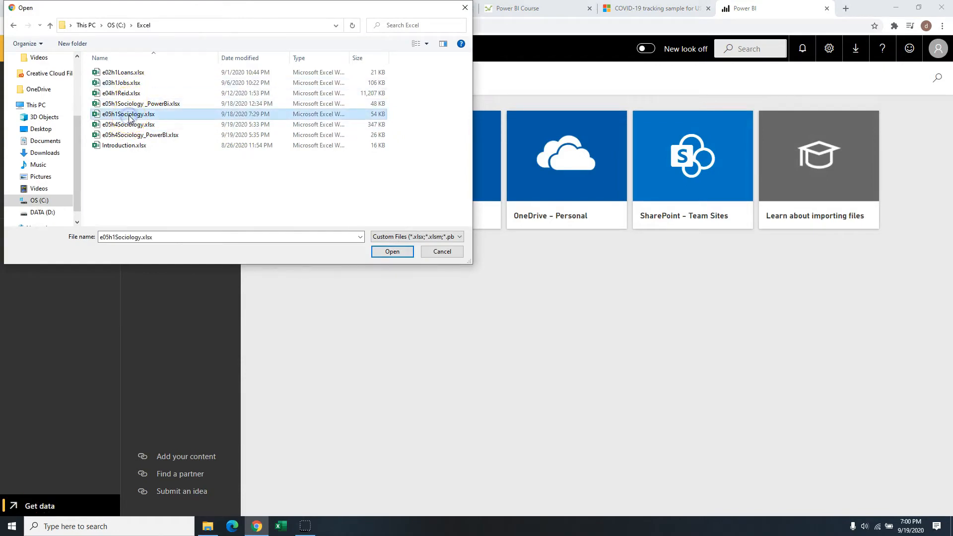
left_click(382, 251)
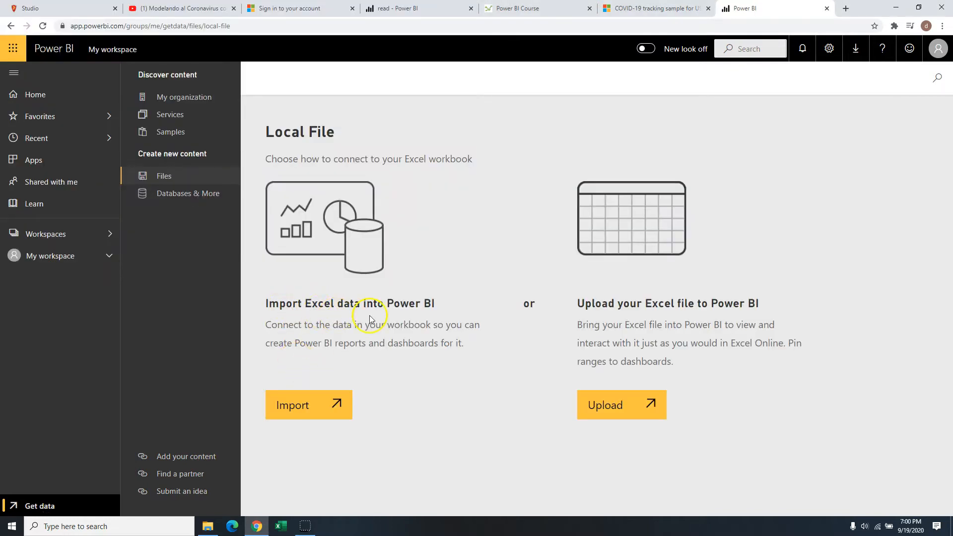
left_click(320, 405)
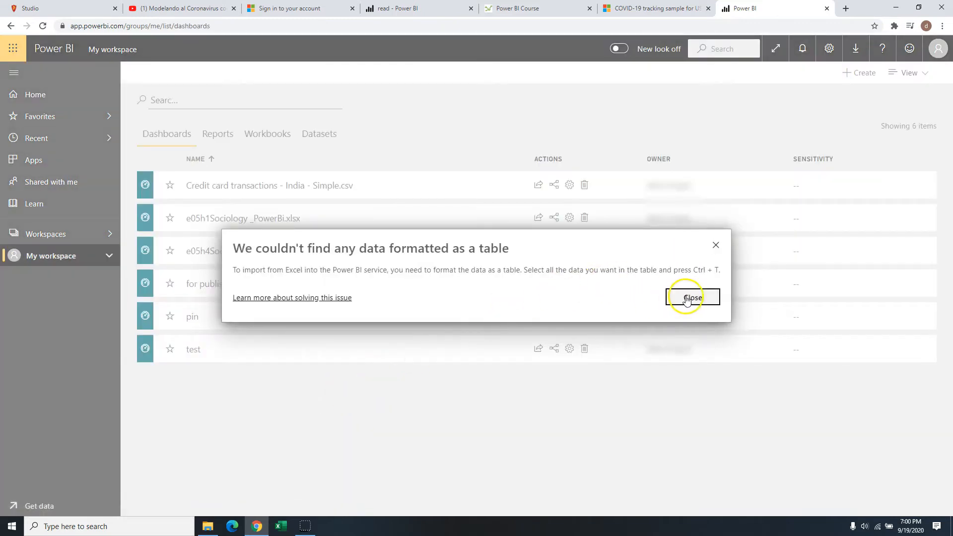
left_click_drag(254, 248, 481, 255)
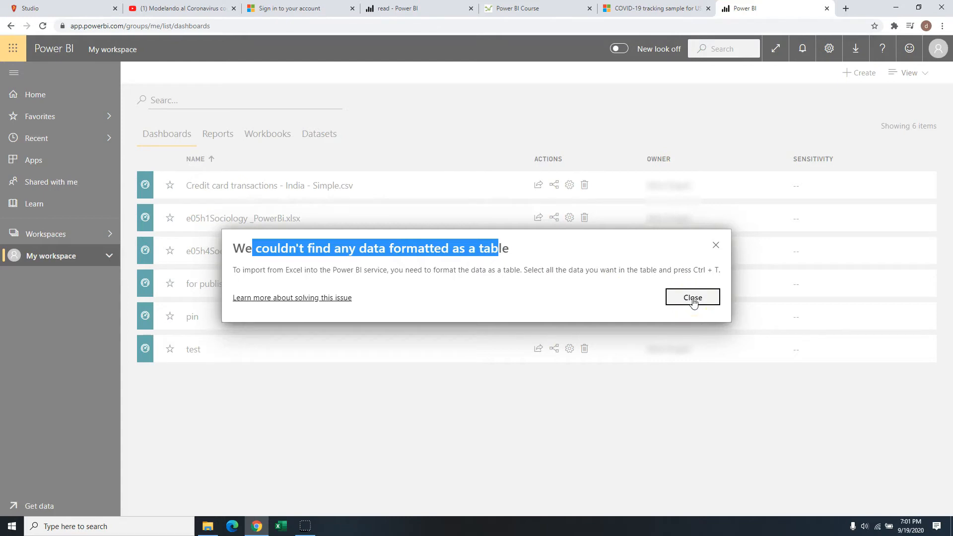
Switch to the e05h1Sociology.xlsx workbook in Excel and convert the Books Data range into a table
key("alt+Tab")
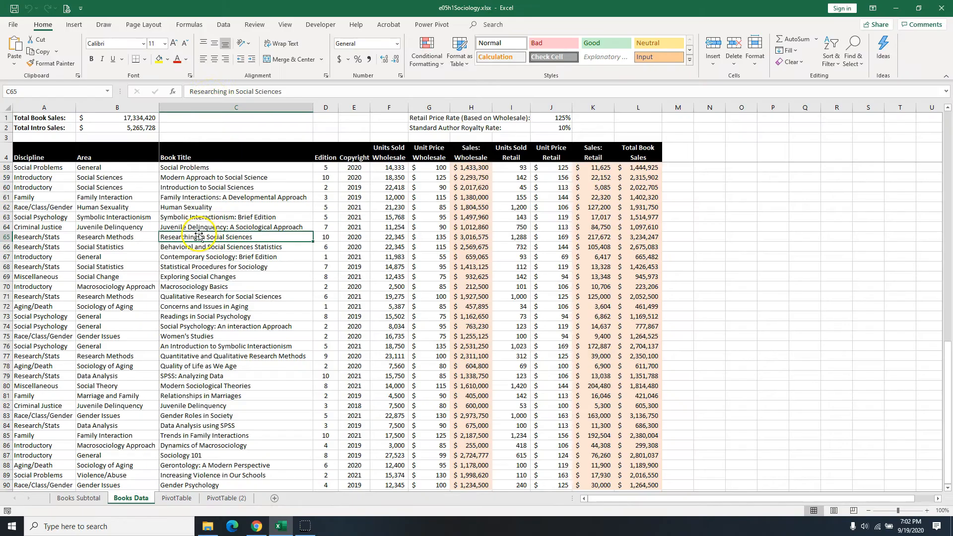
left_click(75, 26)
left_click(88, 47)
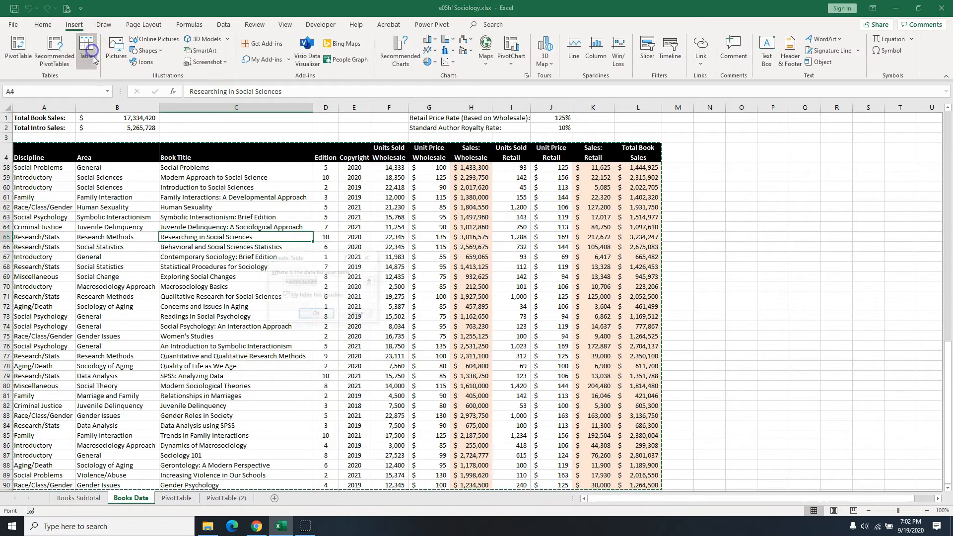
left_click(326, 320)
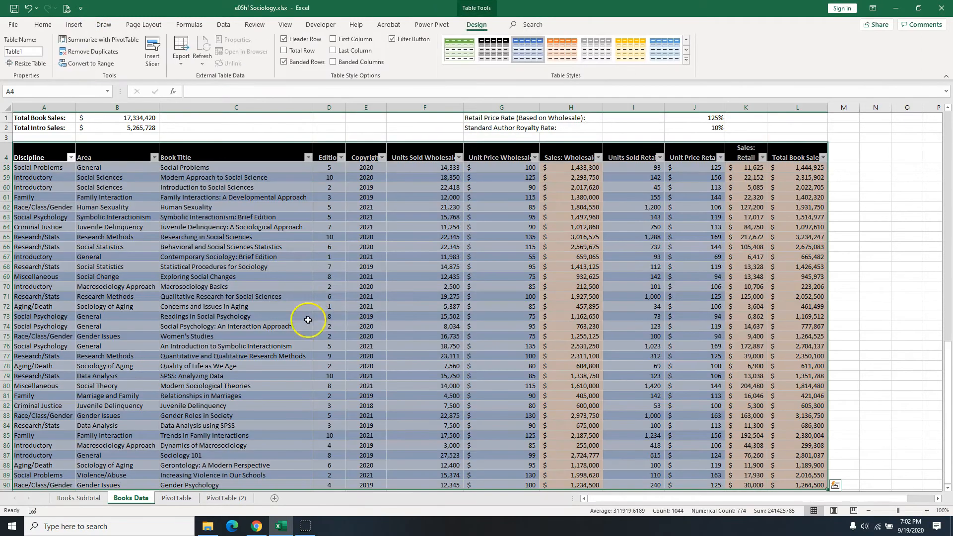
Switch to Power BI, import the local workbook e05h1Sociology _PowerBi.xlsx, replacing the existing dataset, and open the dataset from its dashboard tile
key("alt+Tab")
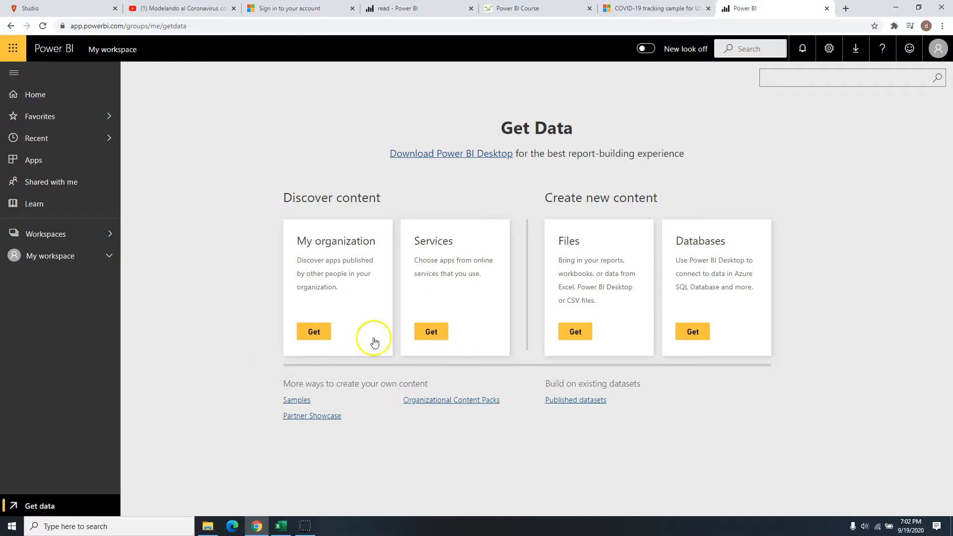
left_click(570, 329)
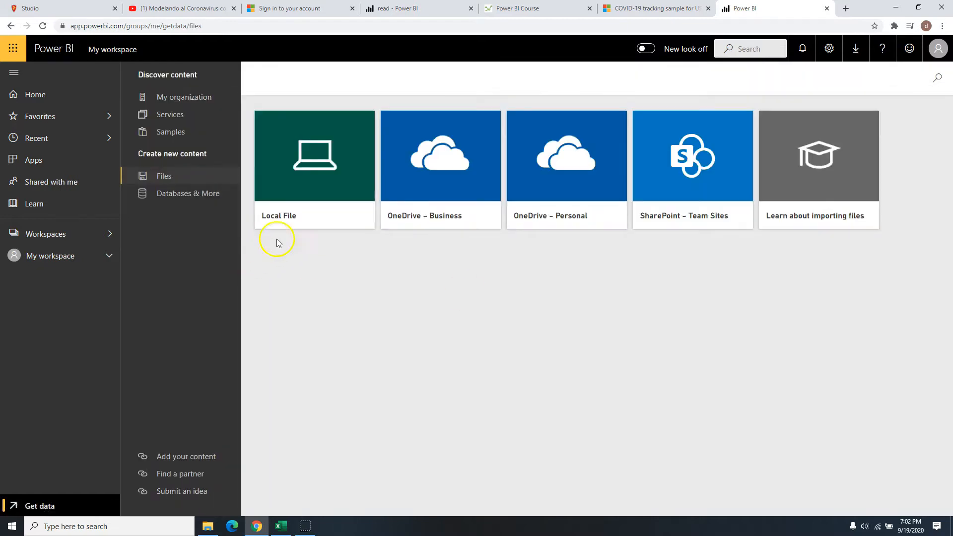
left_click(305, 149)
double_click(223, 115)
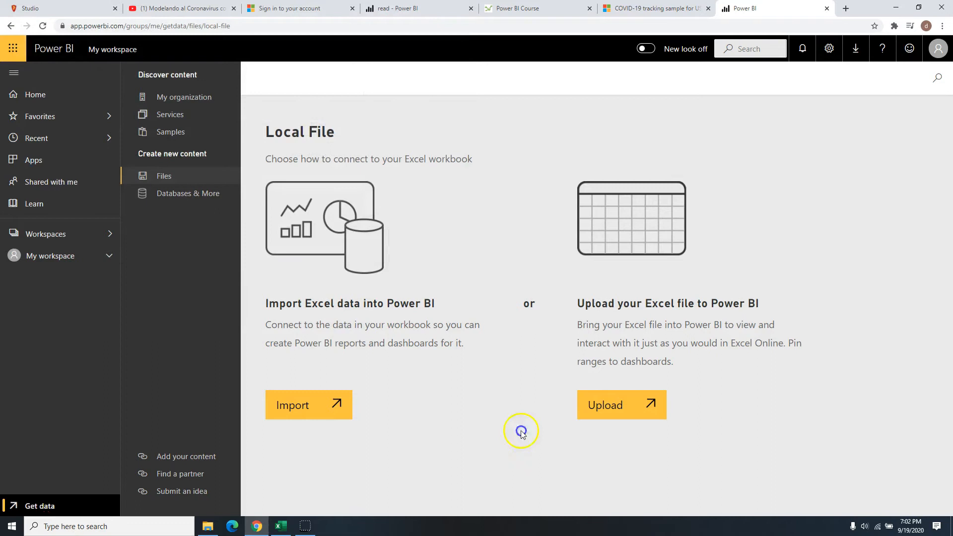
left_click(315, 403)
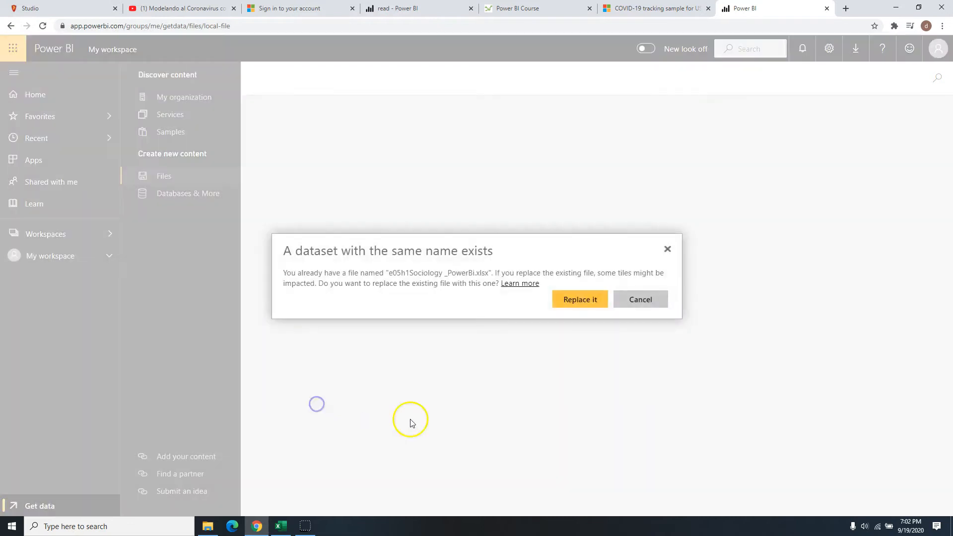
left_click(586, 307)
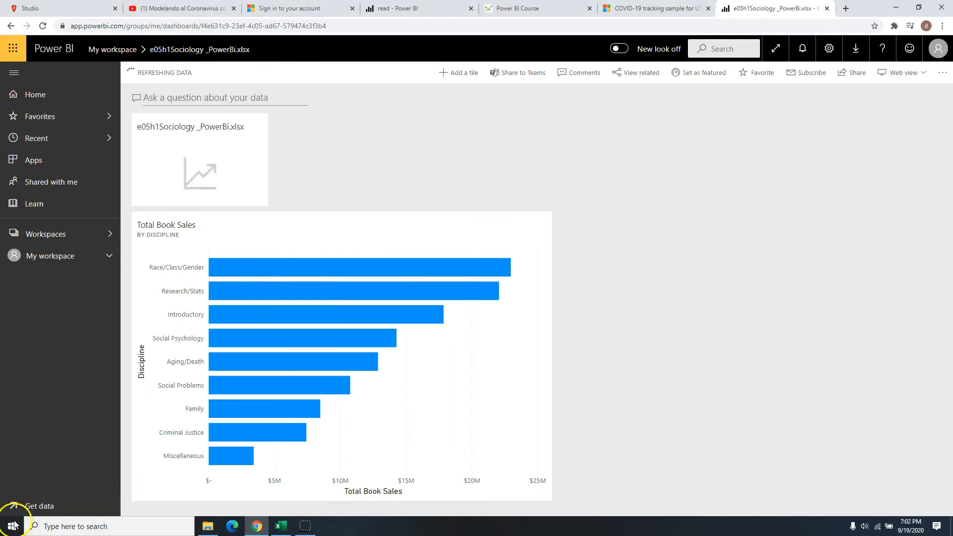
left_click(167, 95)
left_click(209, 153)
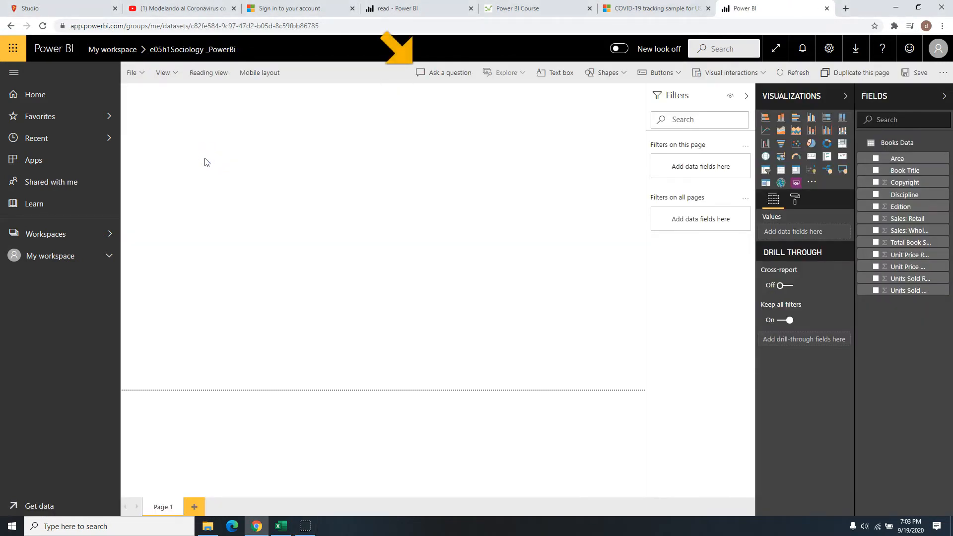
Create a standard card from the question "total book sales" and place it, reduced in height, in the report page's upper-right corner
left_click(441, 74)
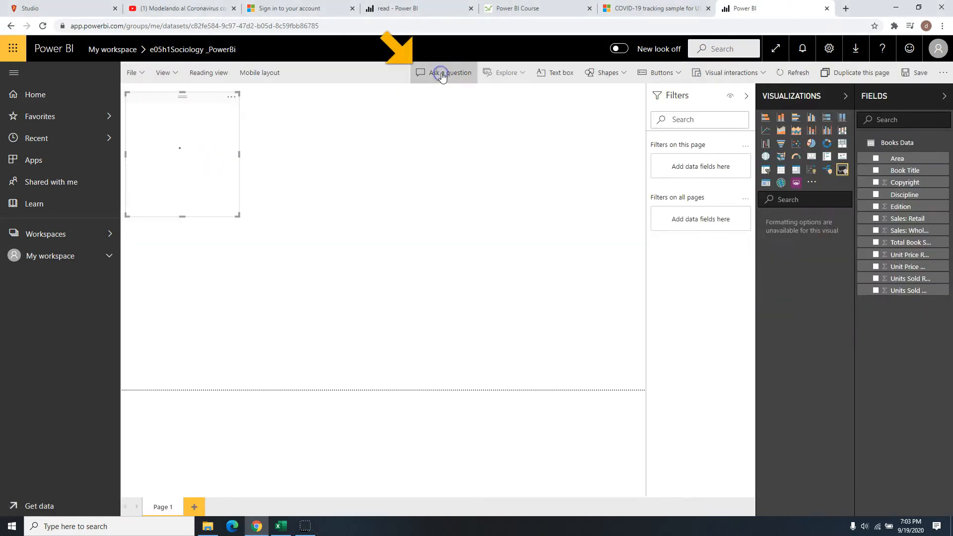
type("total book sales")
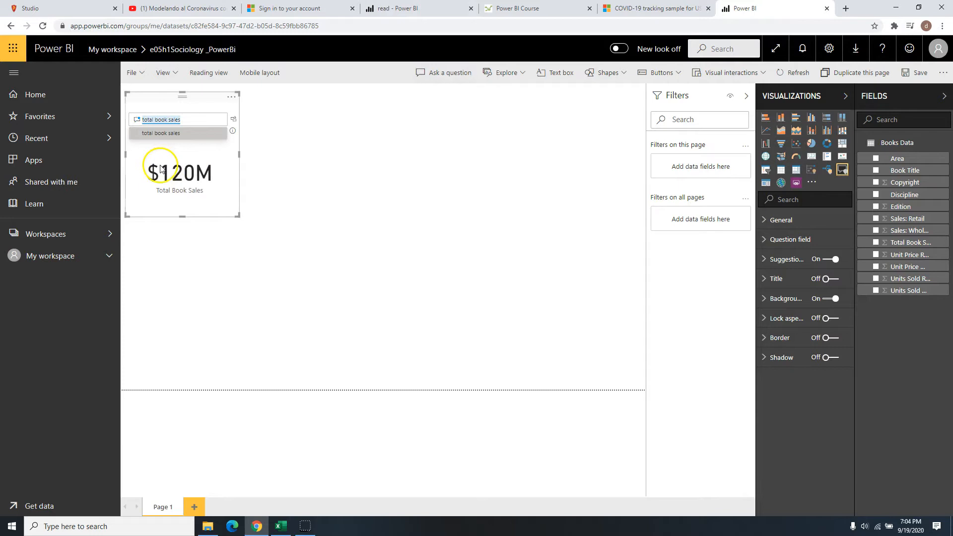
left_click(234, 121)
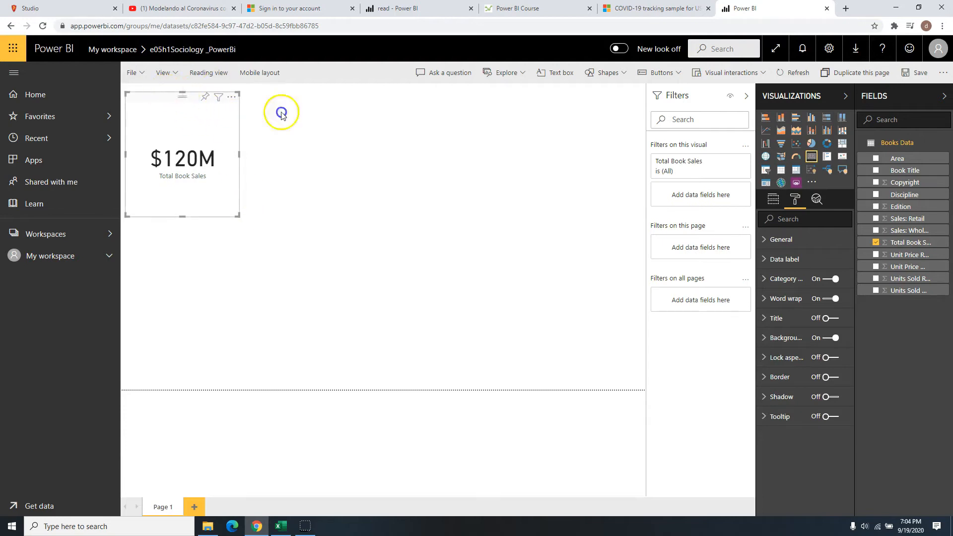
left_click_drag(178, 98, 585, 99)
left_click_drag(588, 218, 588, 147)
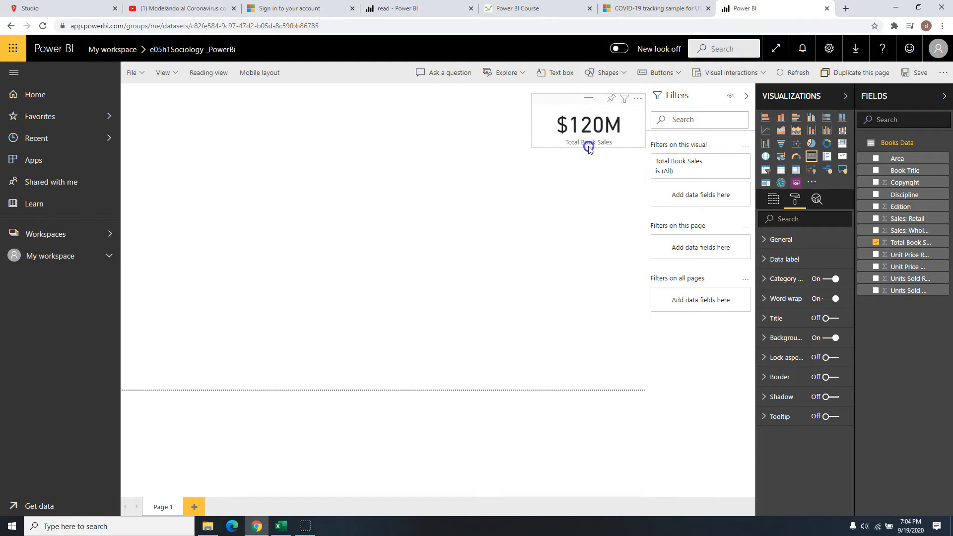
Ask the question "total book sales by discipline" and turn the resulting bar chart into a standard visual
left_click(437, 73)
type("tot")
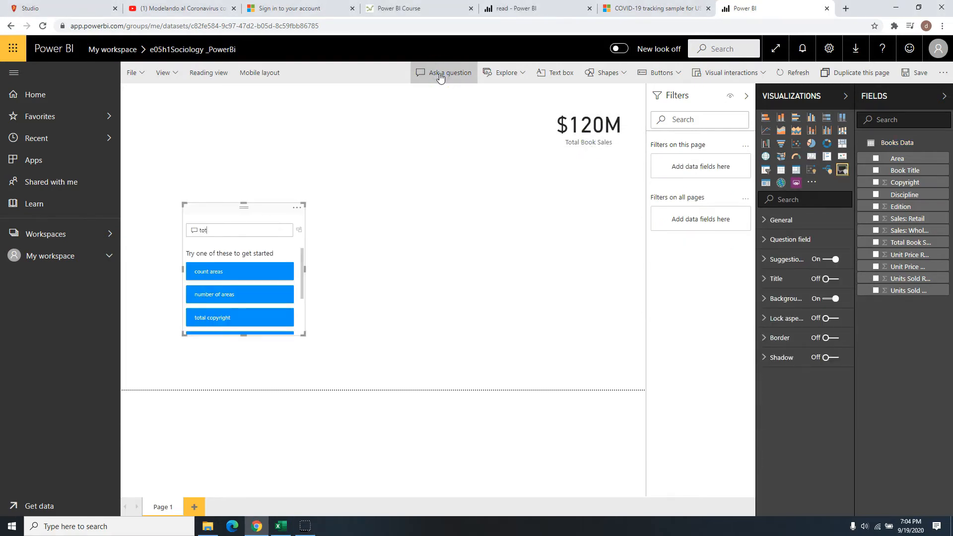
type("al book sales by is")
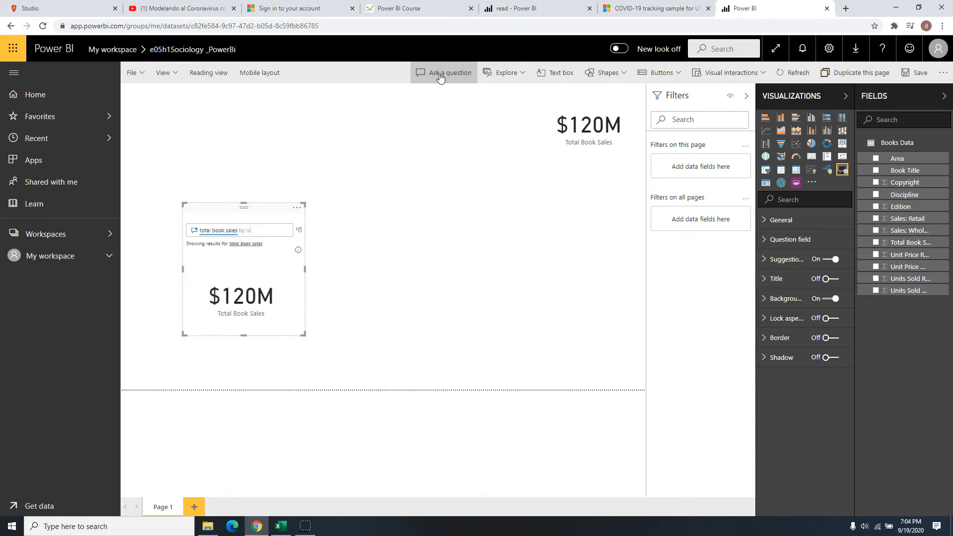
key("Tab")
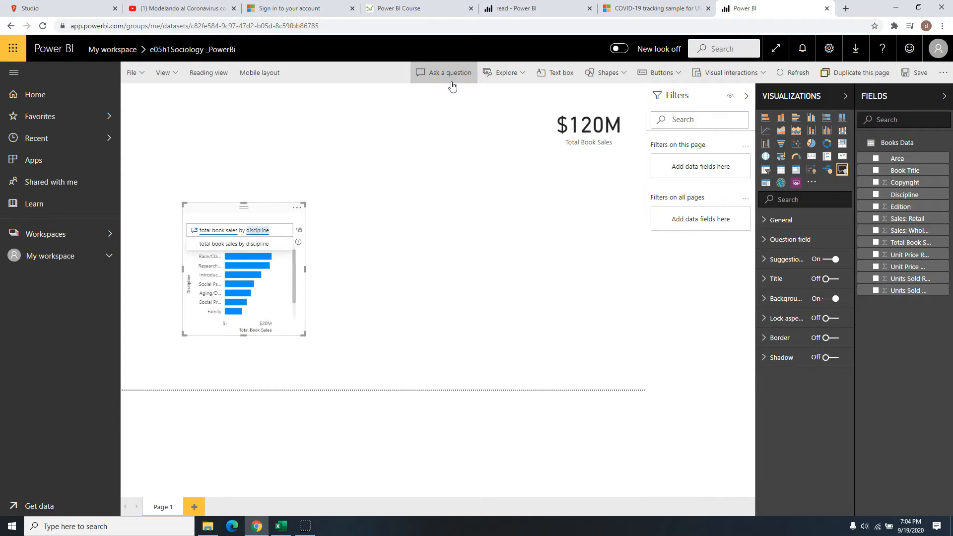
left_click(299, 230)
Enlarge the Total Book Sales by Discipline visual, change it to a clustered column chart, and move it to the page's upper-left corner
left_click_drag(304, 333, 571, 395)
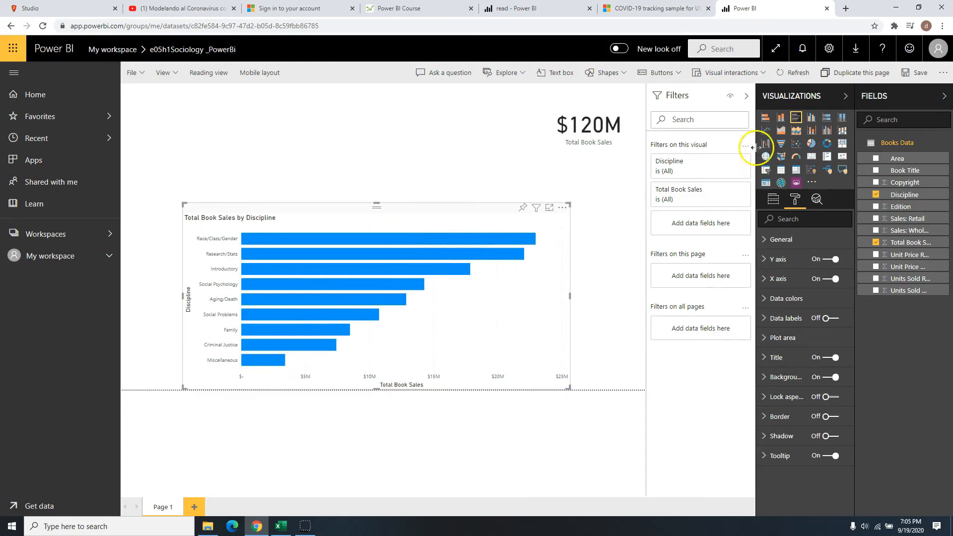
left_click(811, 120)
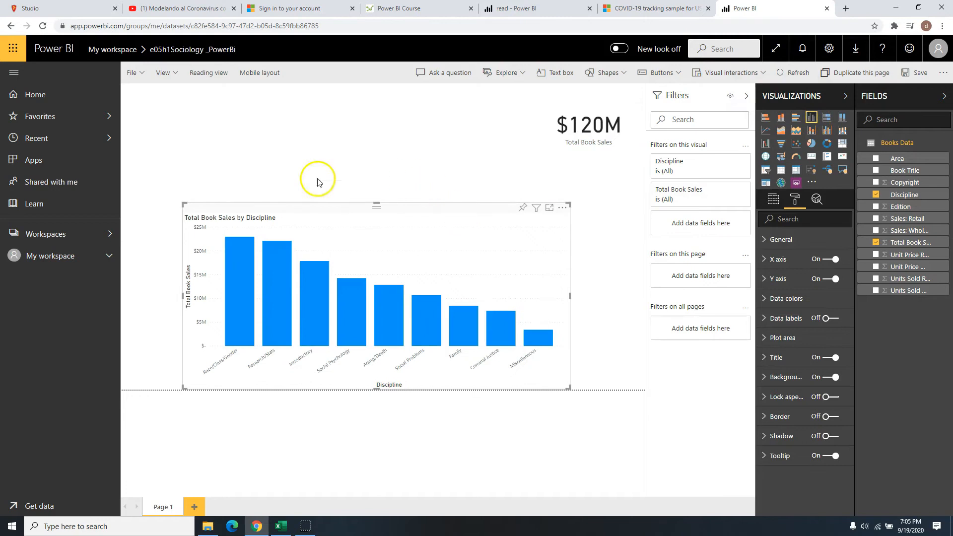
left_click_drag(298, 206, 231, 92)
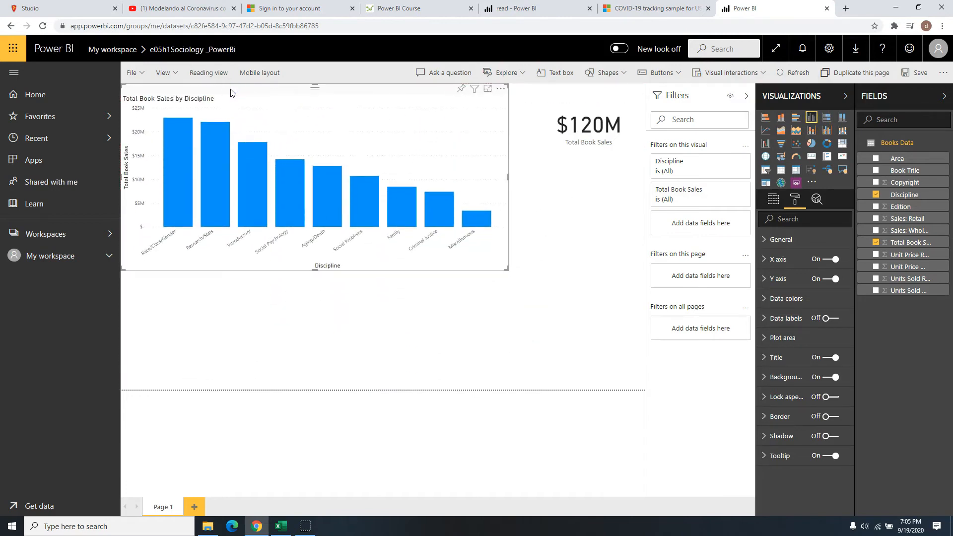
Add a second column chart below the existing one, with Total Book Sales as values and Discipline on the axis
left_click(501, 315)
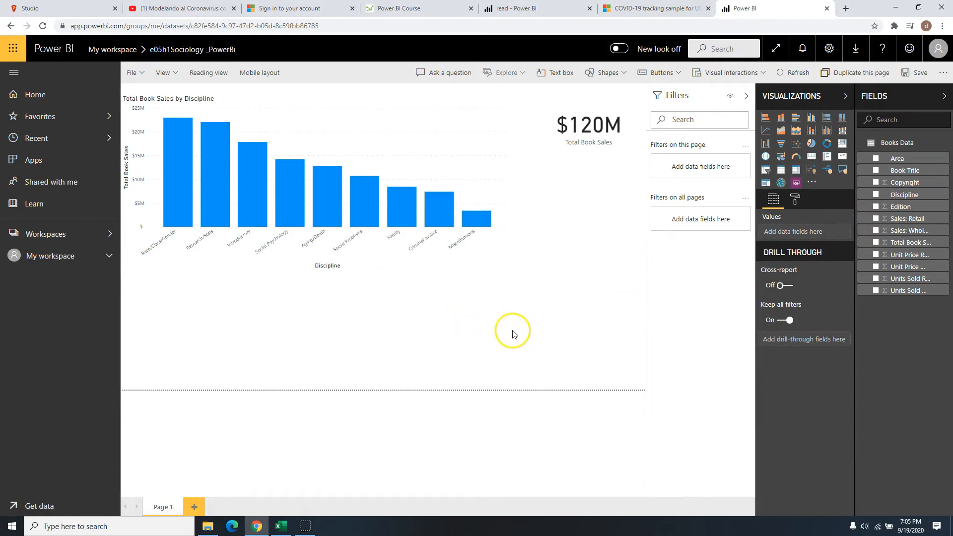
left_click(876, 243)
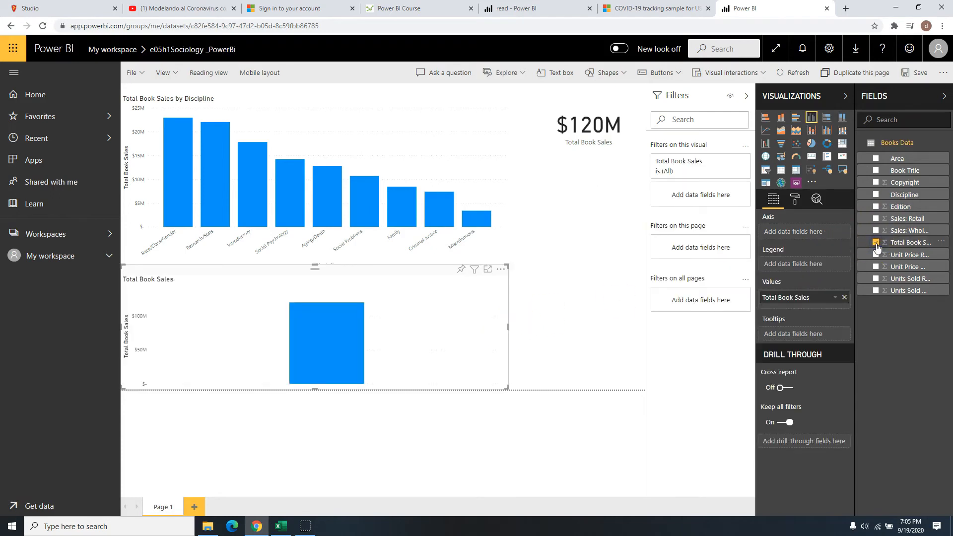
left_click_drag(903, 243, 772, 293)
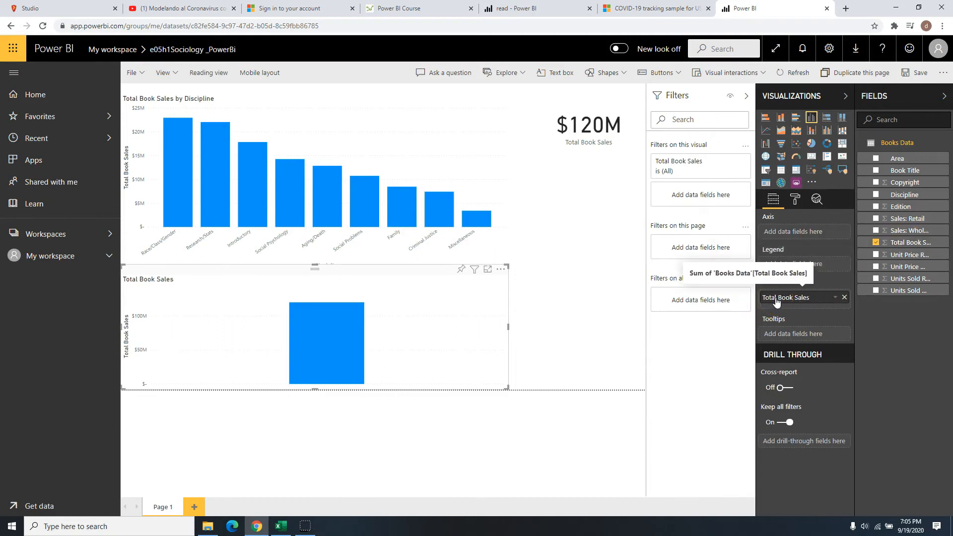
left_click(876, 195)
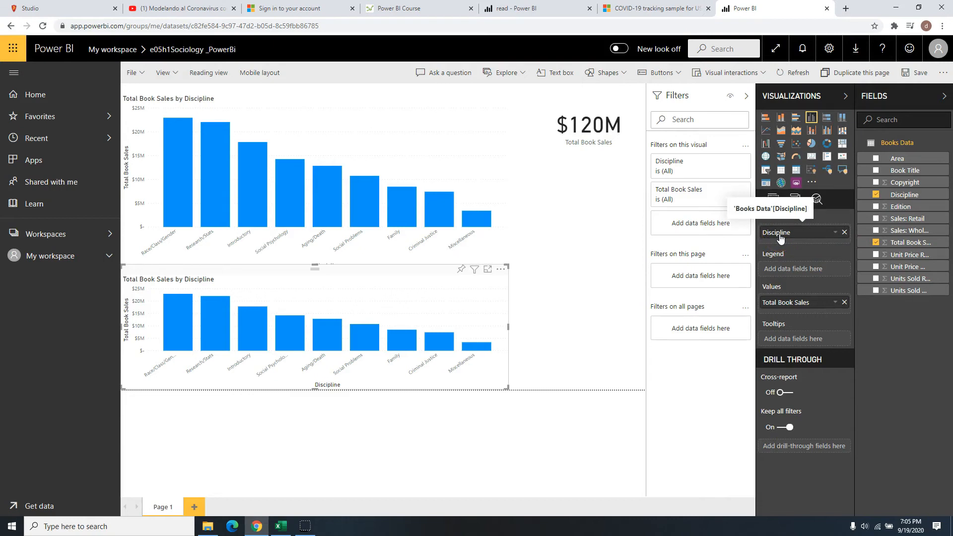
Add Copyright as the legend of the new chart and change the chart to a stacked bar chart
left_click(875, 182)
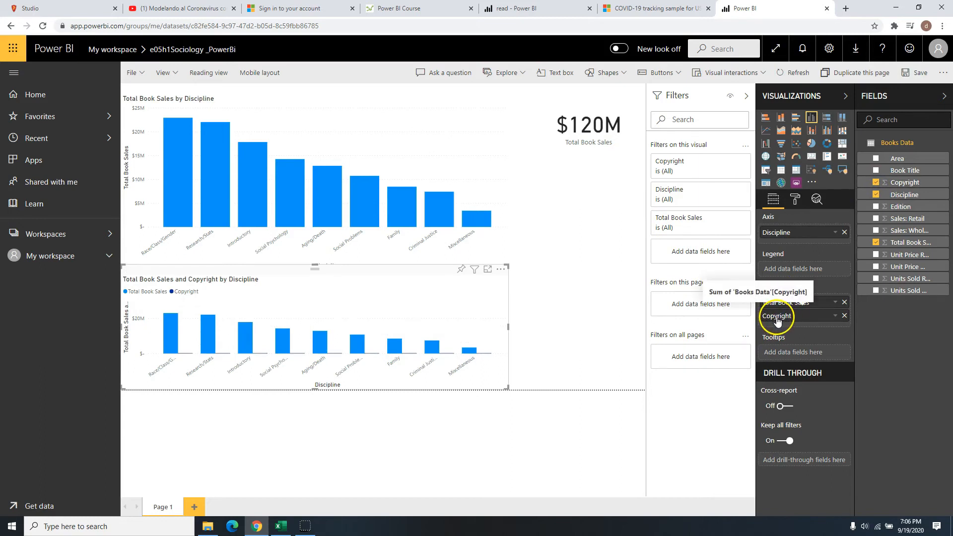
left_click_drag(777, 320, 781, 272)
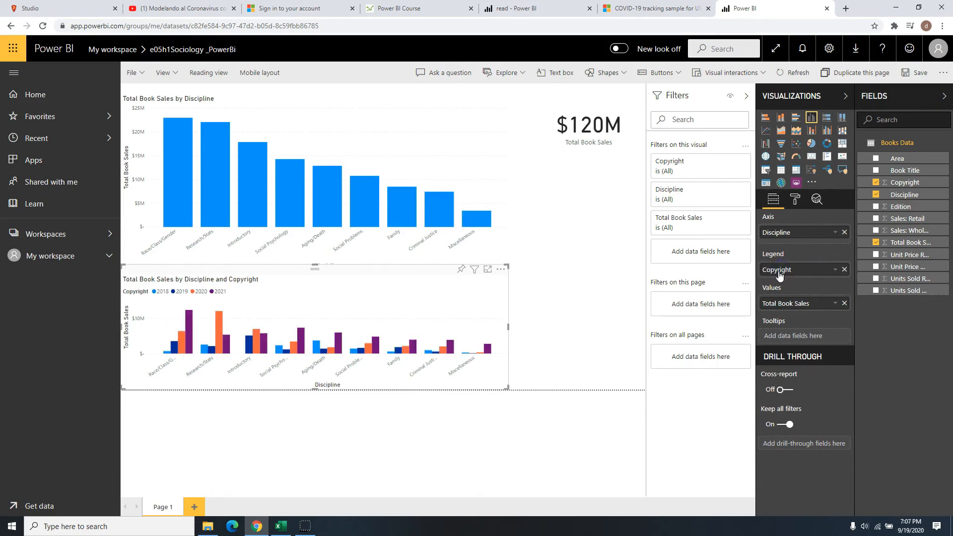
left_click(765, 118)
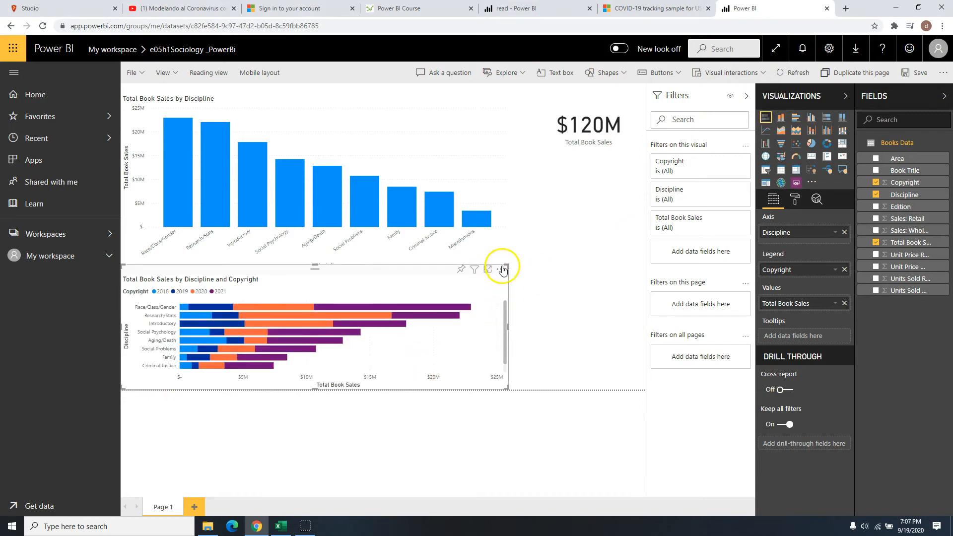
View the stacked bar chart in focus mode, inspect the sales details of several discipline and copyright segments, and return to the report
left_click(488, 270)
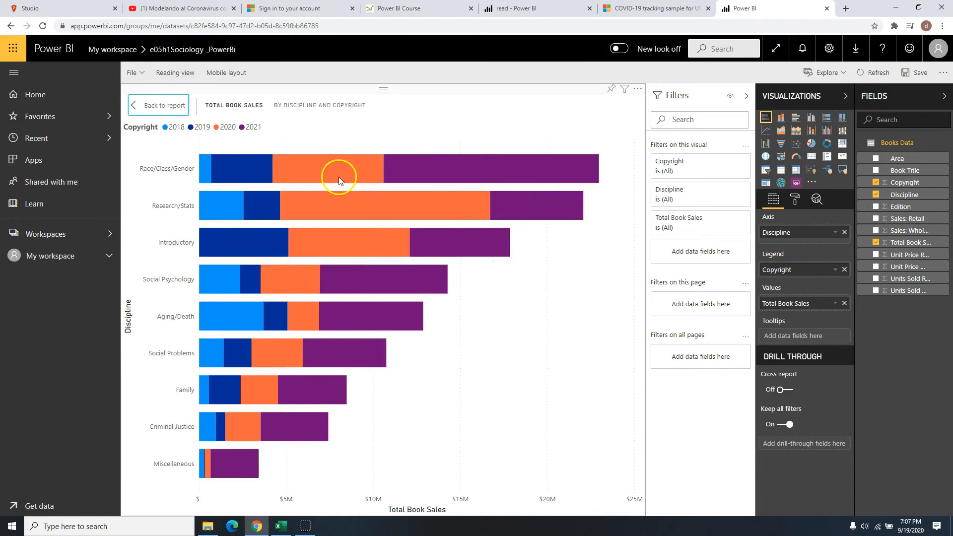
mouse_move(504, 169)
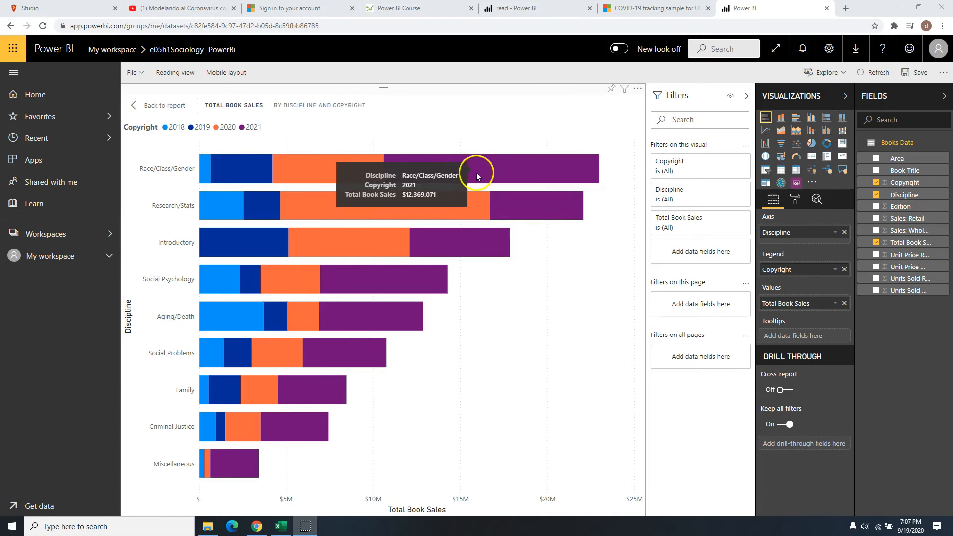
mouse_move(370, 212)
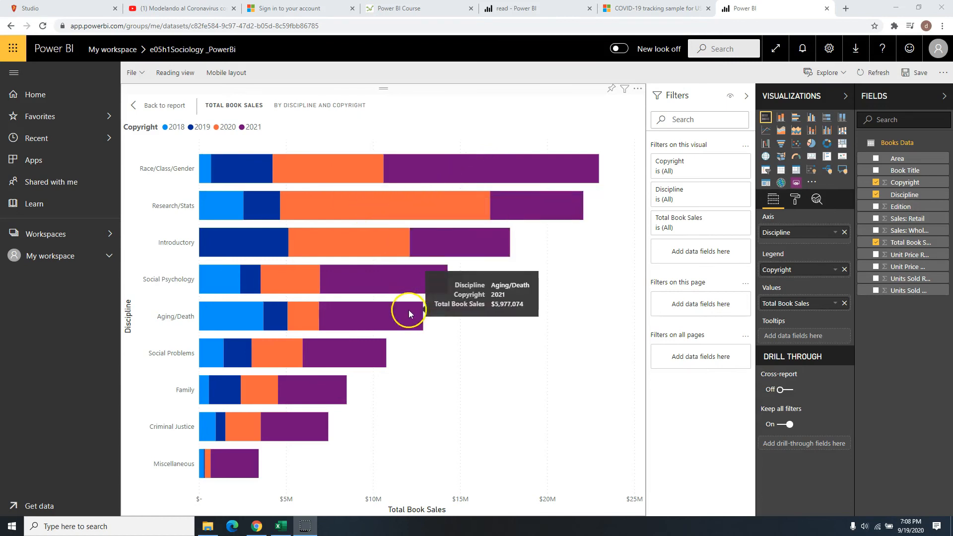
mouse_move(365, 255)
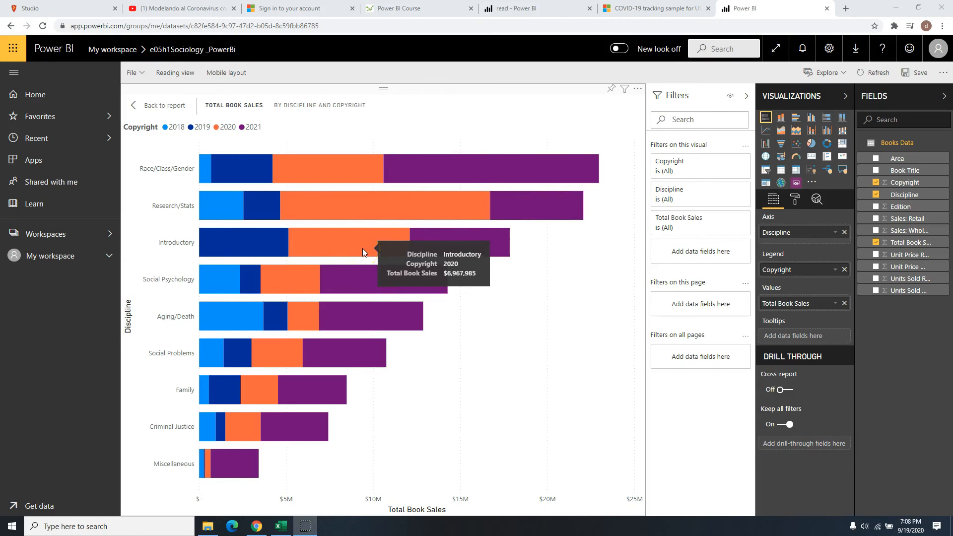
left_click(134, 105)
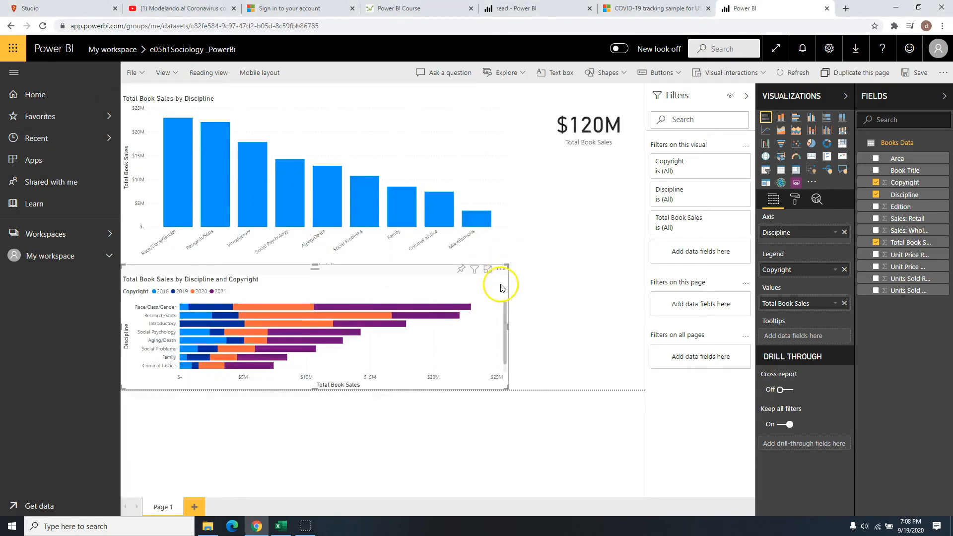
Shrink both charts to about half the page width, moving the stacked bar chart to the page's lower-right corner
left_click_drag(507, 265, 386, 254)
left_click_drag(287, 264, 569, 258)
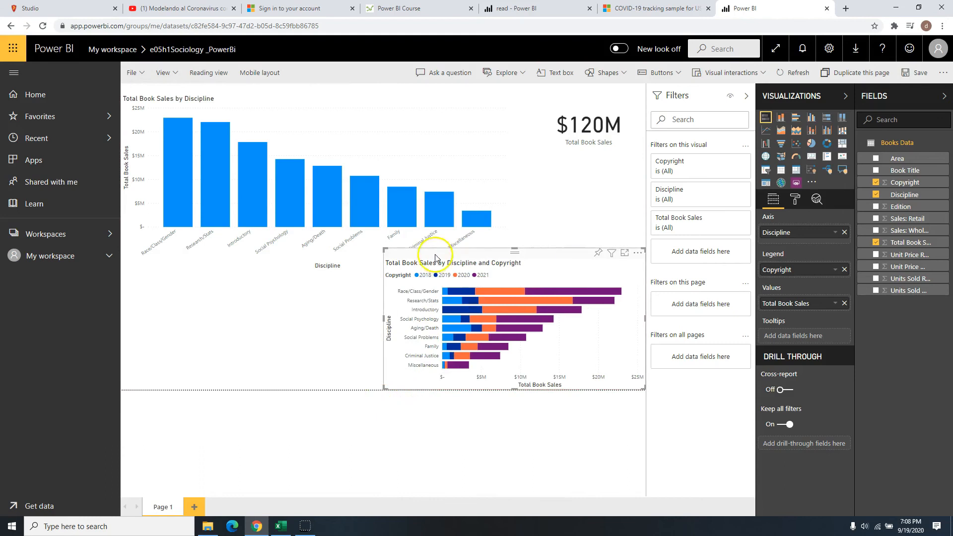
left_click(426, 143)
left_click_drag(508, 270, 381, 258)
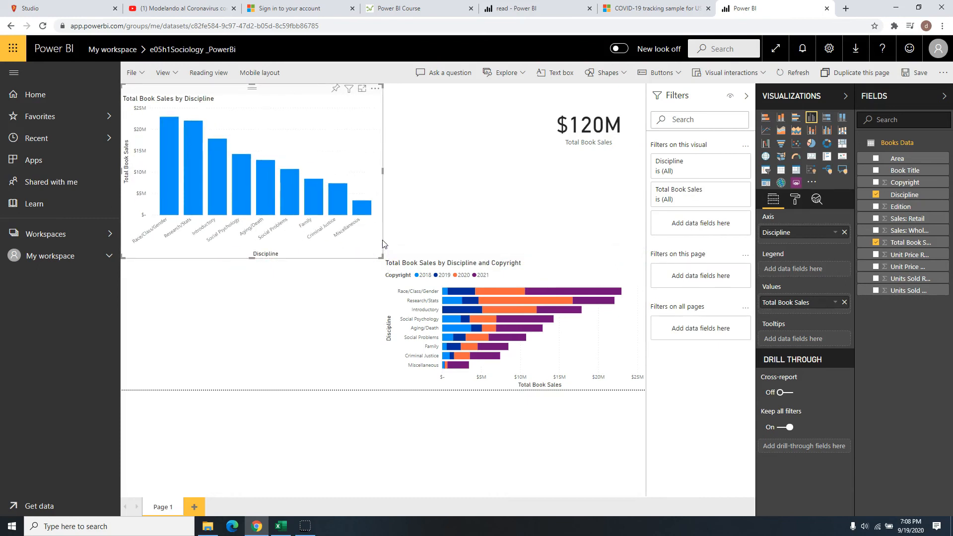
Cross-filter the report by the Family discipline and copyright 2021, and inspect the Family column's highlighted sales
left_click(316, 204)
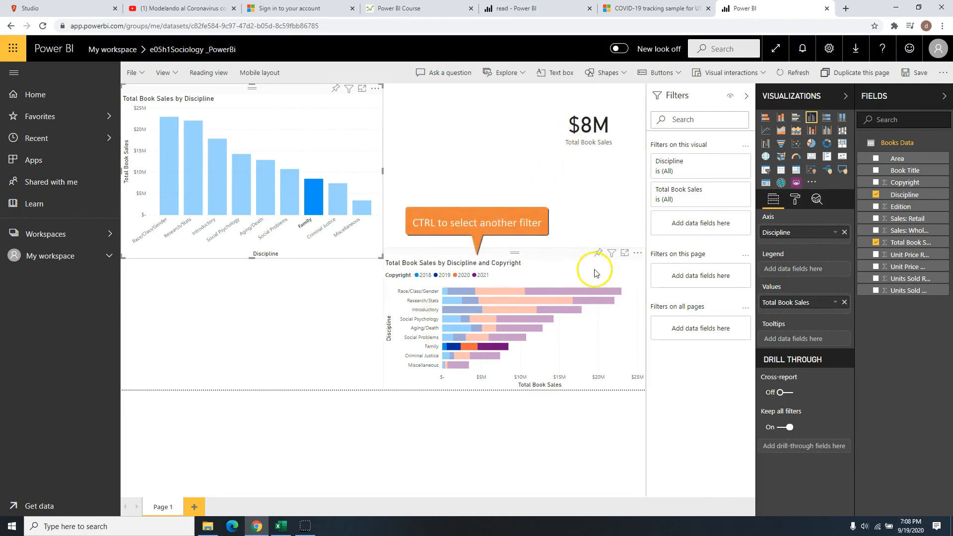
left_click(483, 275)
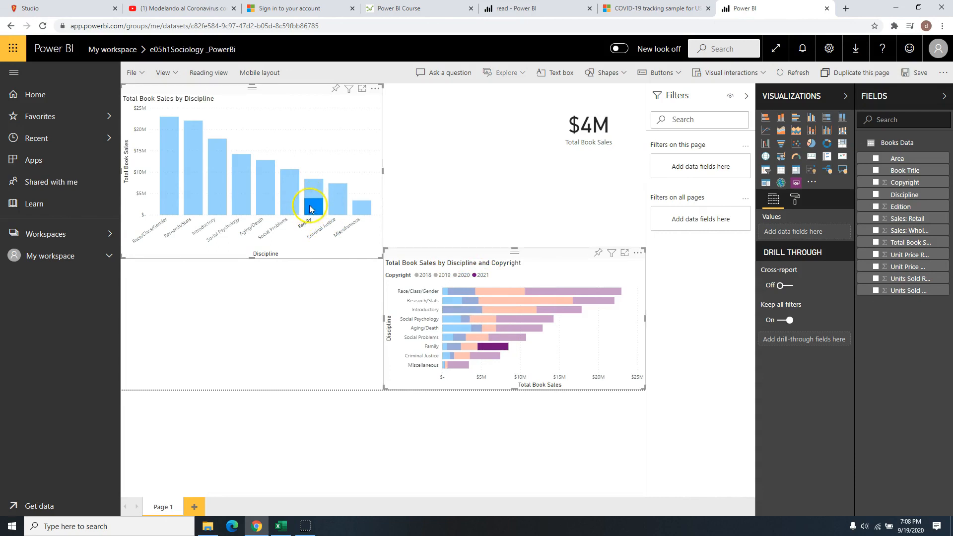
mouse_move(313, 206)
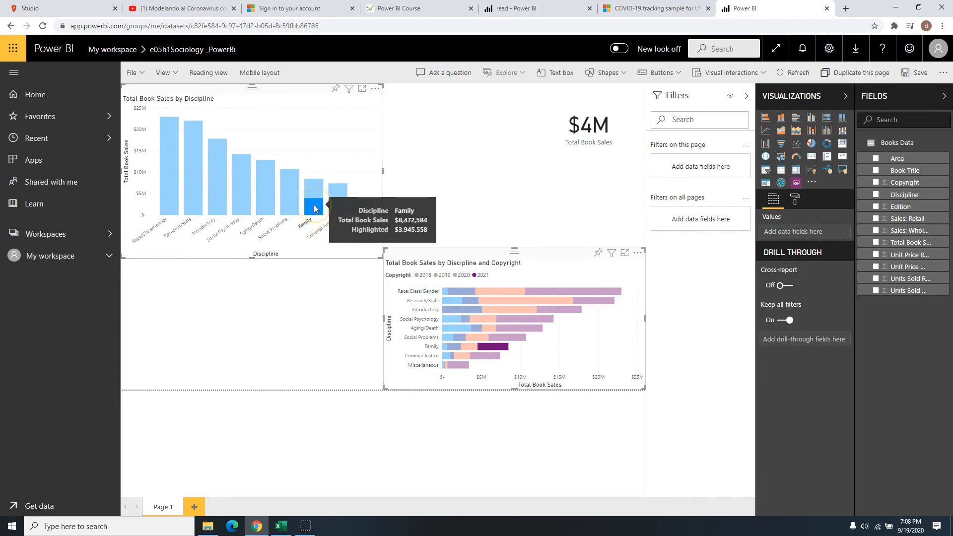